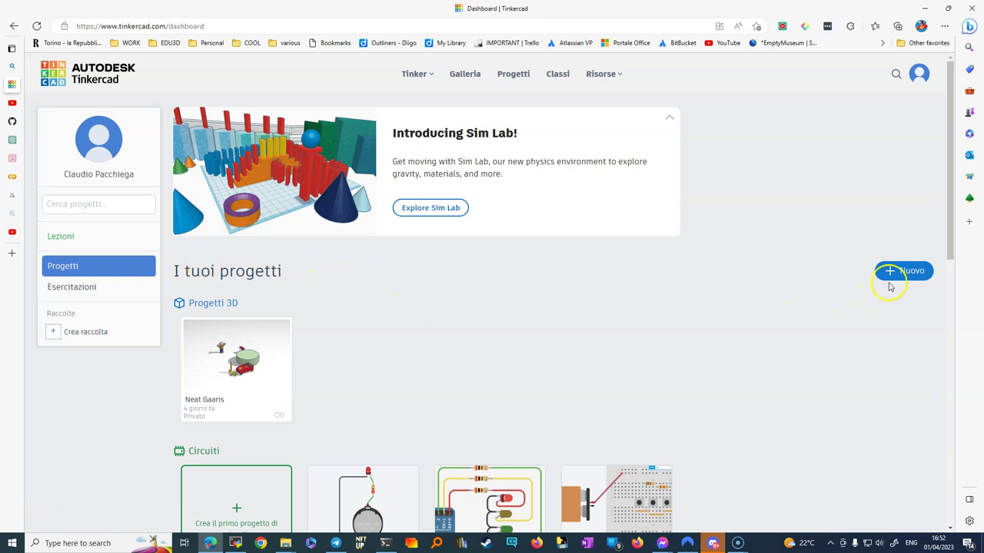
# - Create a new 3D design from the dashboard and dismiss the tip about adding notes
pyautogui.click(910, 274)
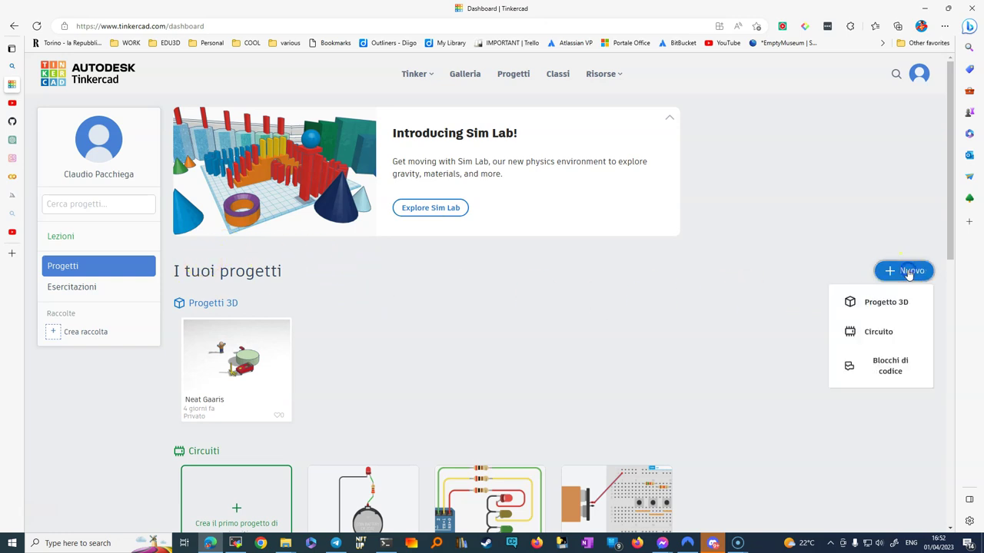
pyautogui.click(888, 303)
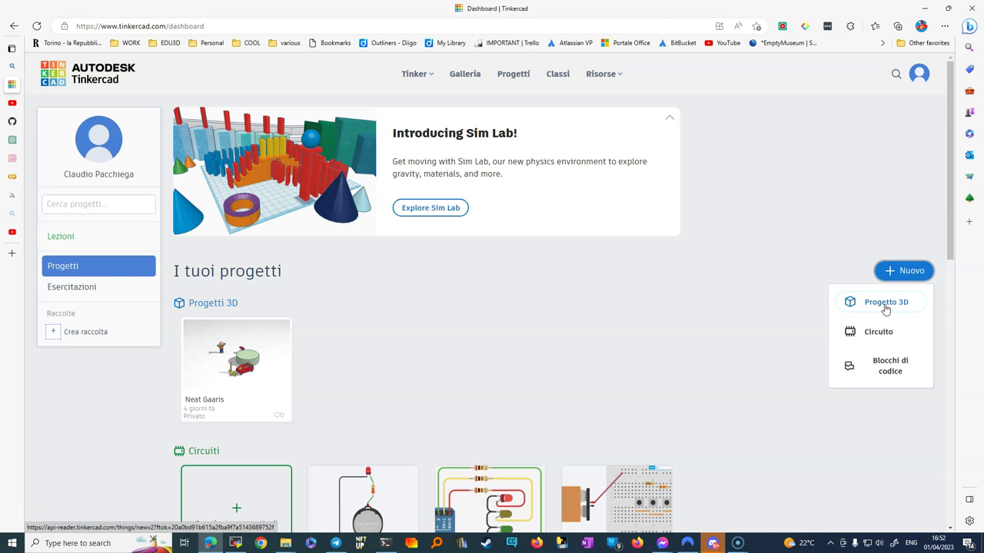
pyautogui.click(885, 308)
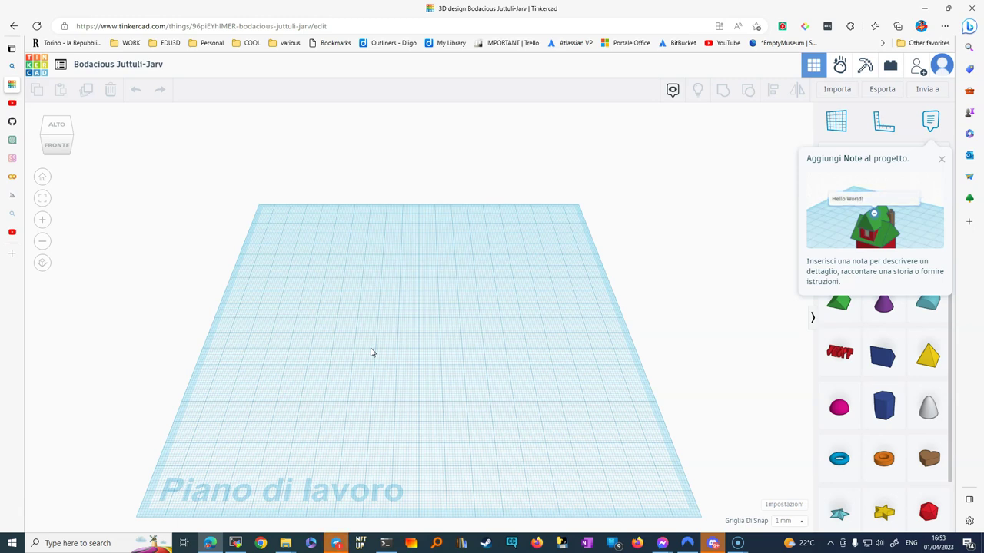
pyautogui.click(398, 313)
pyautogui.click(941, 159)
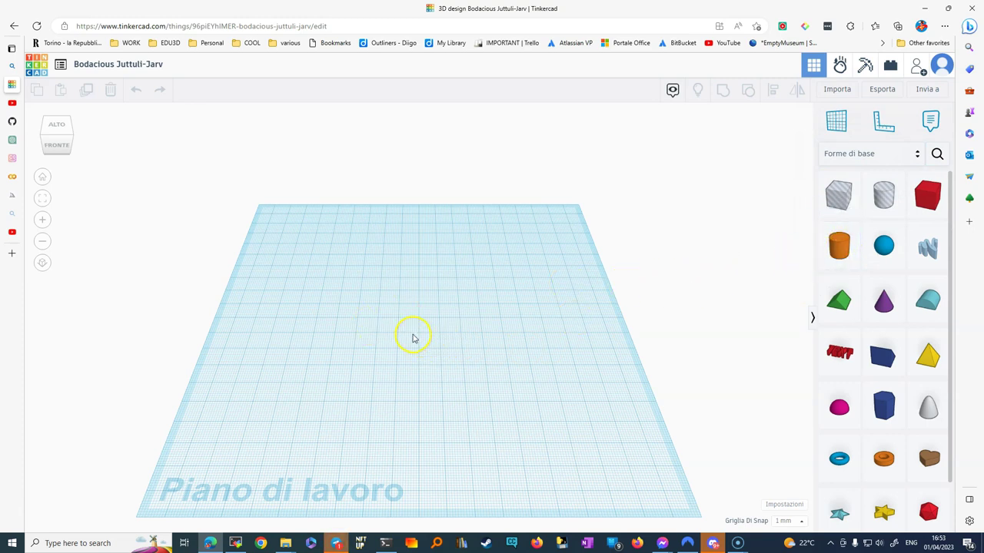
# - Examine the empty workplane from several angles, including the top and front views
pyautogui.moveTo(413, 336)
pyautogui.mouseDown(button='right')
pyautogui.moveTo(411, 284)
pyautogui.moveTo(468, 316)
pyautogui.moveTo(382, 330)
pyautogui.moveTo(422, 327)
pyautogui.mouseUp(button='right')
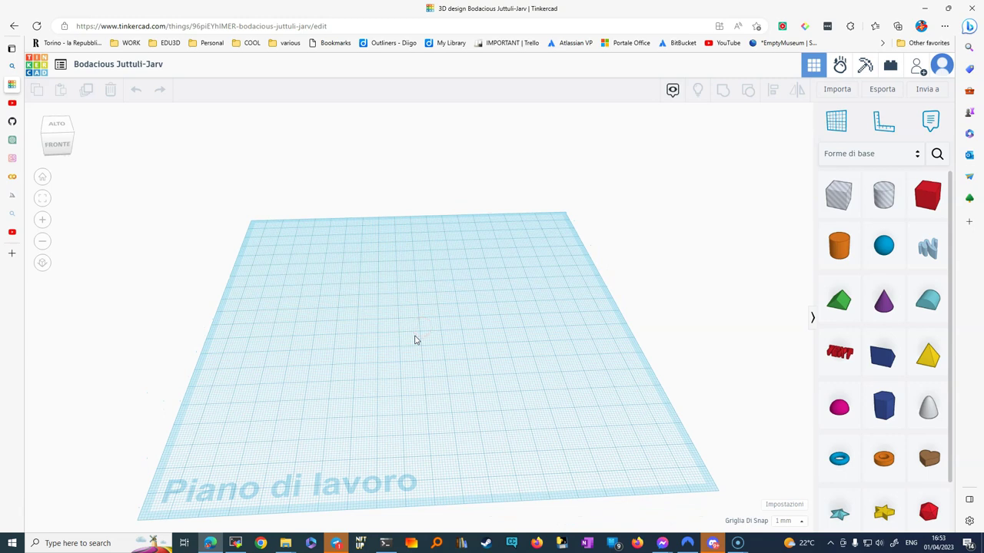
pyautogui.scroll(4, 415, 340)
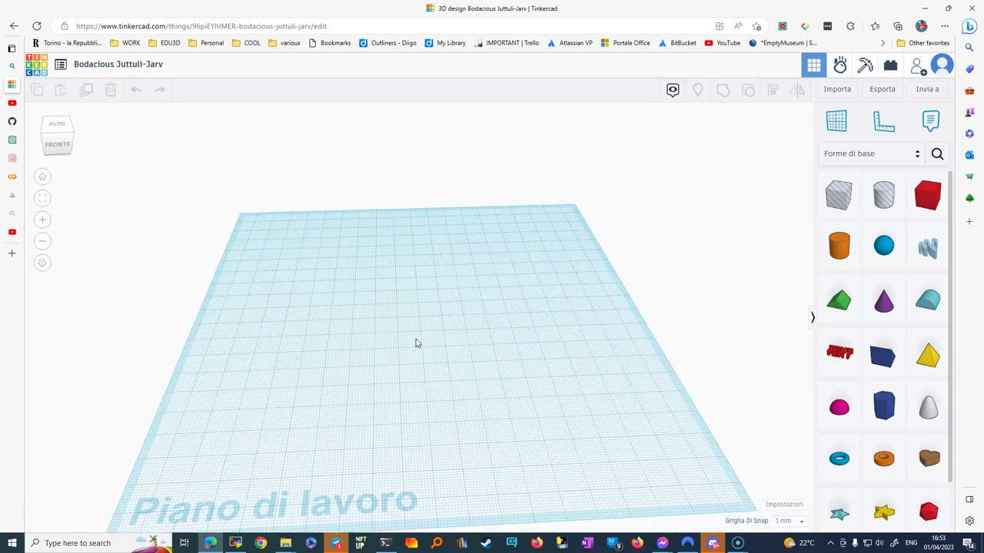
pyautogui.scroll(-2, 415, 343)
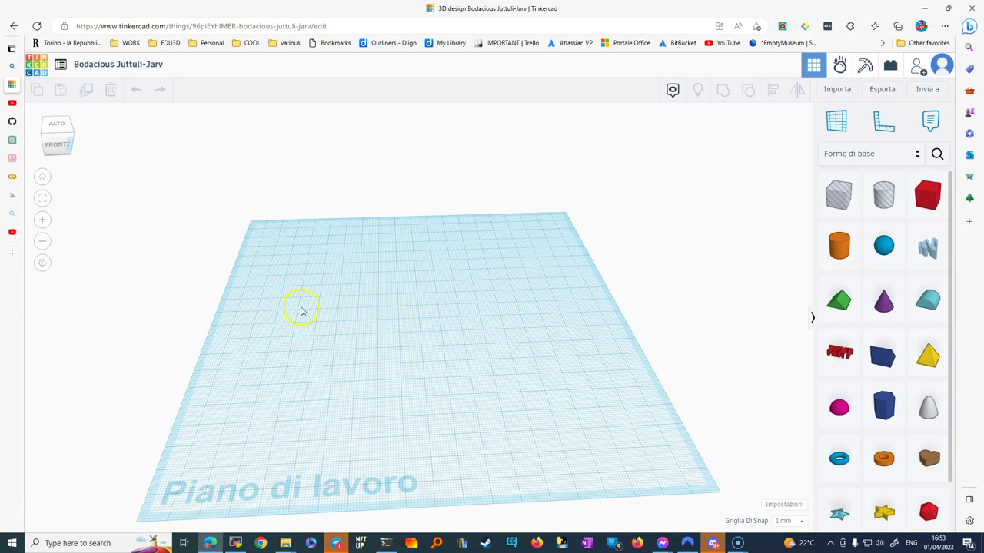
pyautogui.click(59, 142)
pyautogui.moveTo(62, 138)
pyautogui.mouseDown()
pyautogui.moveTo(75, 149)
pyautogui.moveTo(60, 133)
pyautogui.moveTo(65, 146)
pyautogui.mouseUp()
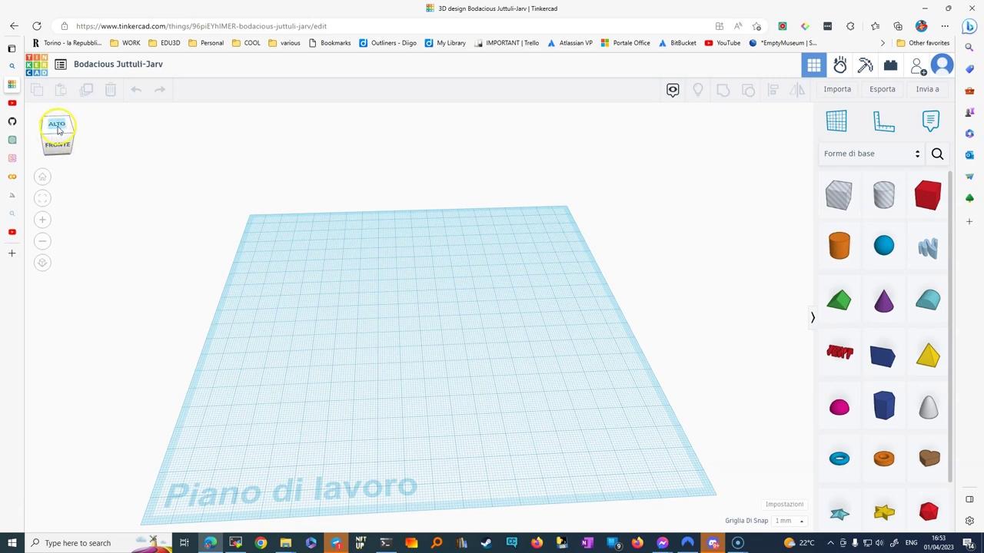
pyautogui.click(58, 129)
pyautogui.click(60, 137)
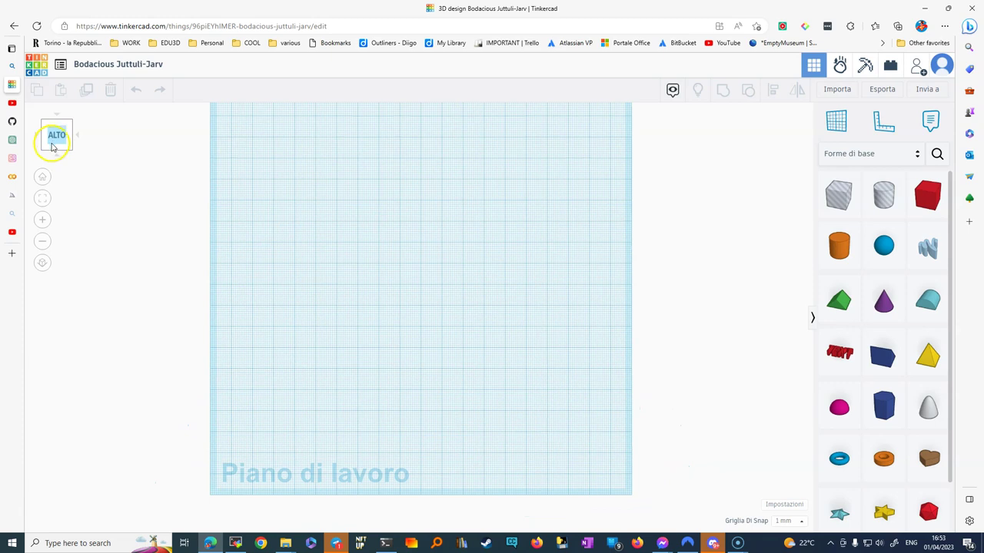
pyautogui.click(57, 157)
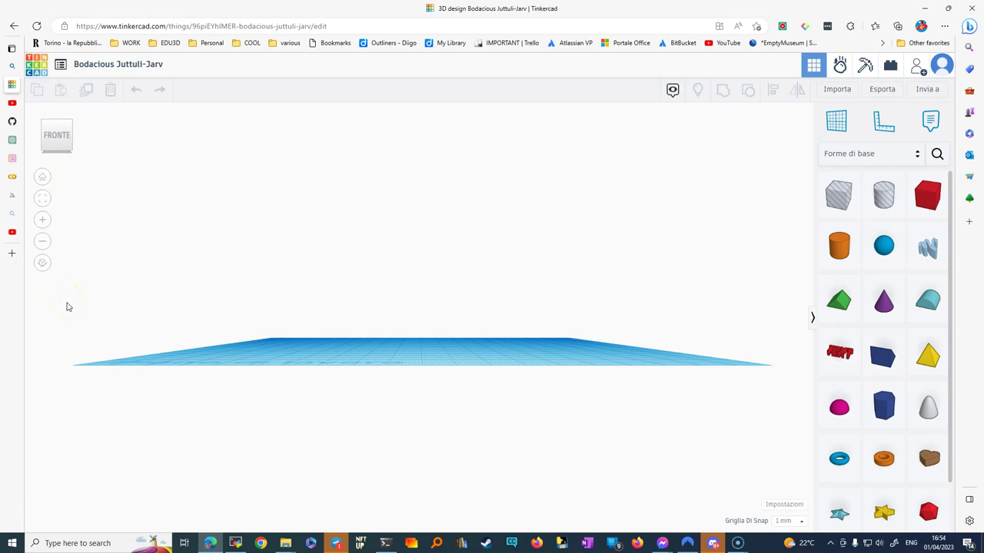
pyautogui.click(56, 152)
pyautogui.click(56, 153)
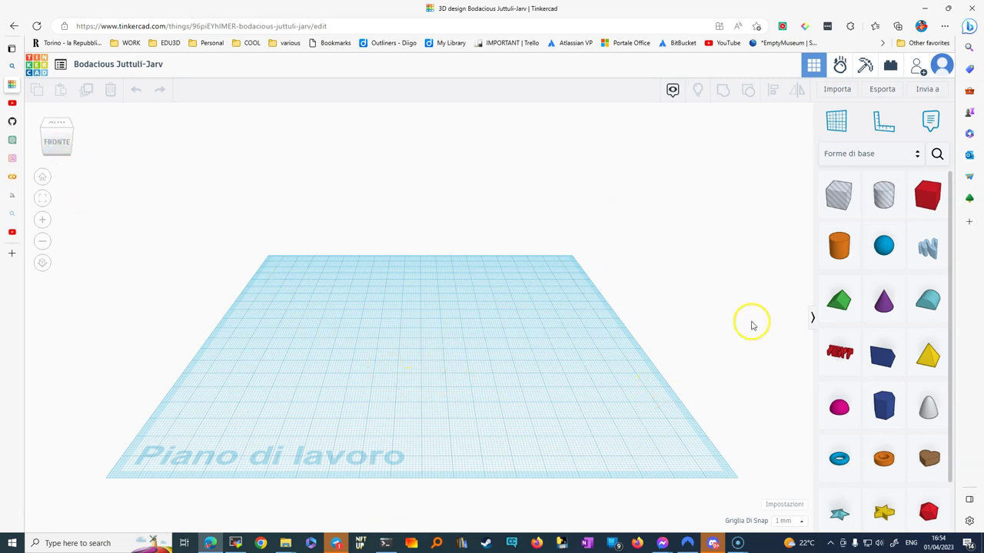
# - Place a solid red box near the middle of the workplane and enlarge its base in both directions
pyautogui.moveTo(928, 202); pyautogui.dragTo(376, 365)
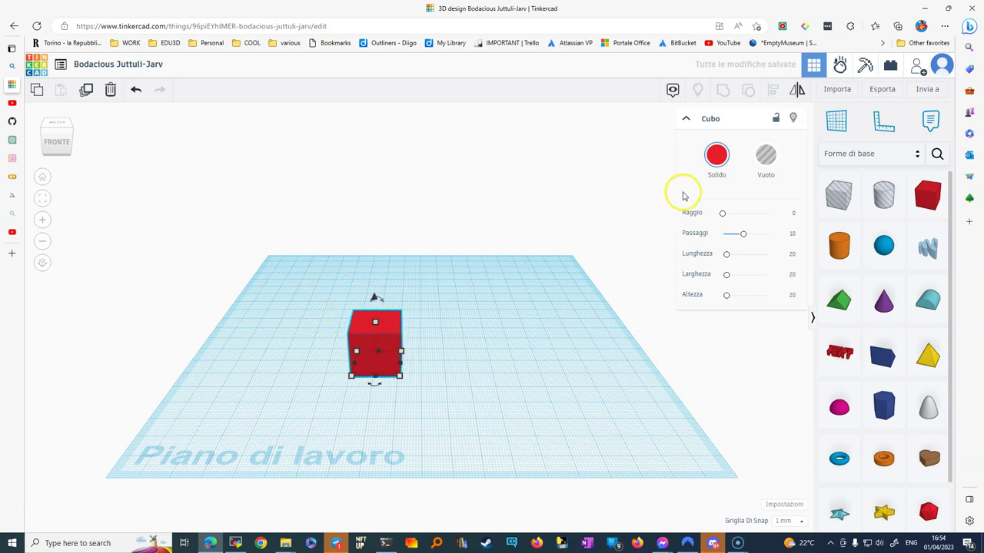
pyautogui.click(714, 157)
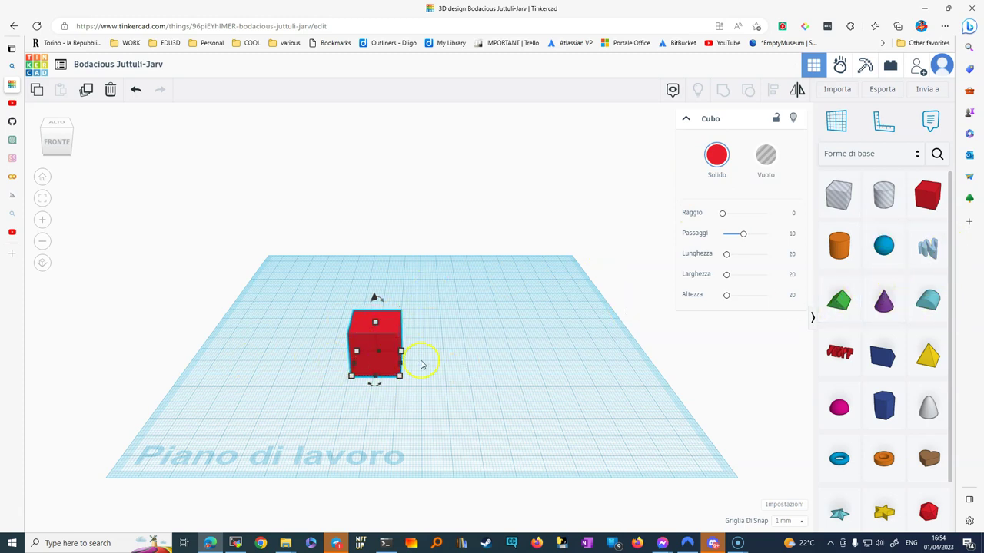
pyautogui.moveTo(445, 393); pyautogui.dragTo(404, 341, button='right')
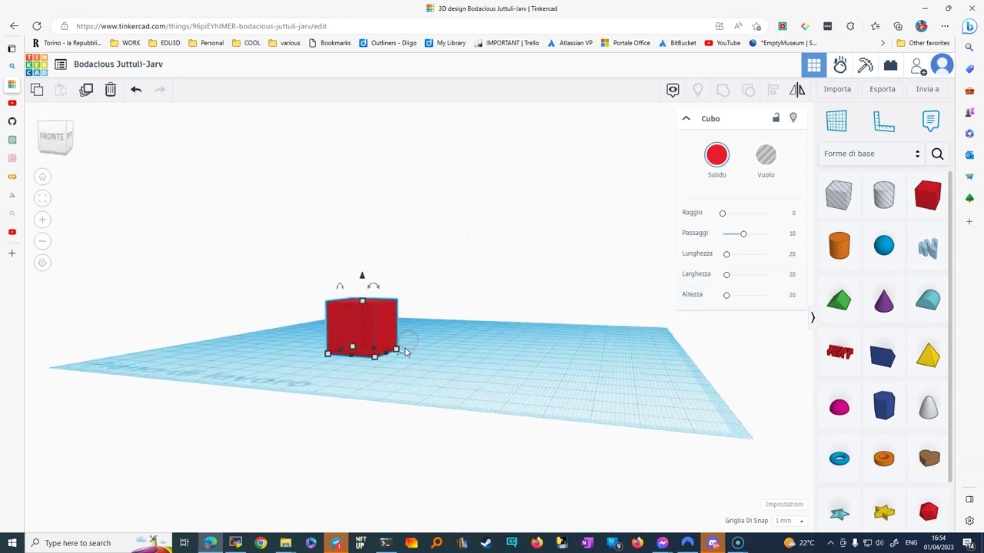
pyautogui.scroll(5, 405, 354)
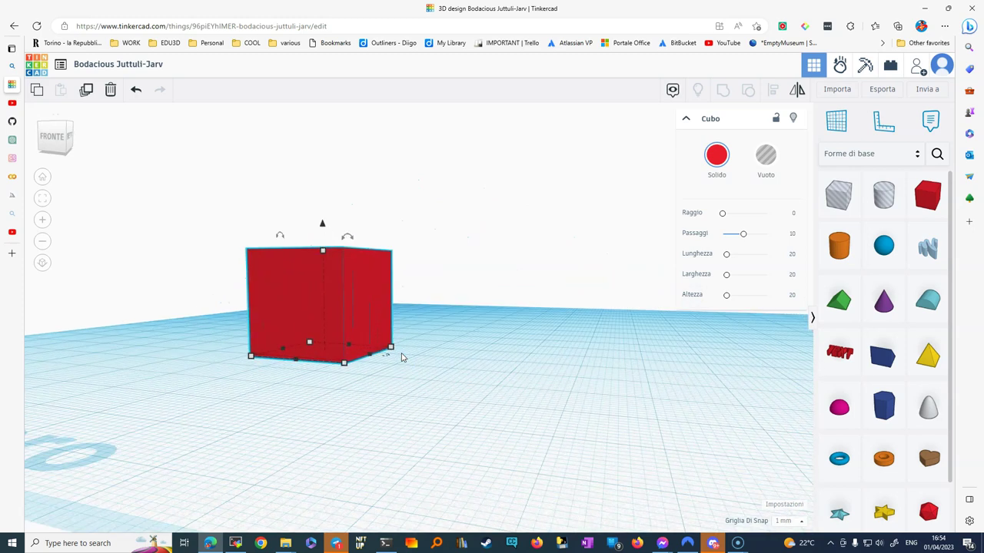
pyautogui.moveTo(345, 364)
pyautogui.moveTo(345, 364); pyautogui.dragTo(420, 402)
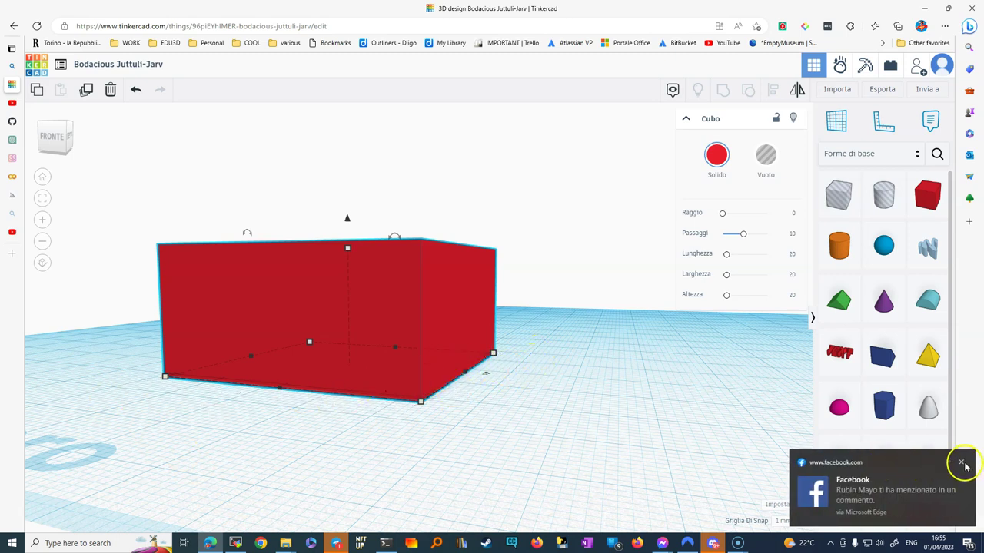
pyautogui.click(960, 463)
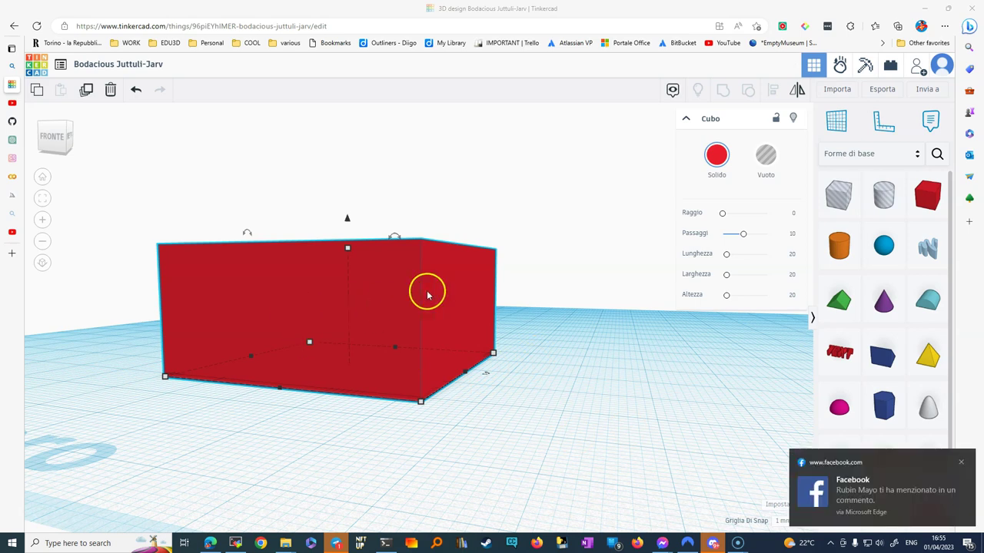
pyautogui.click(961, 463)
# - Reduce the height of the red box to make it a flatter slab
pyautogui.moveTo(408, 362); pyautogui.dragTo(360, 370, button='right')
pyautogui.click(354, 334)
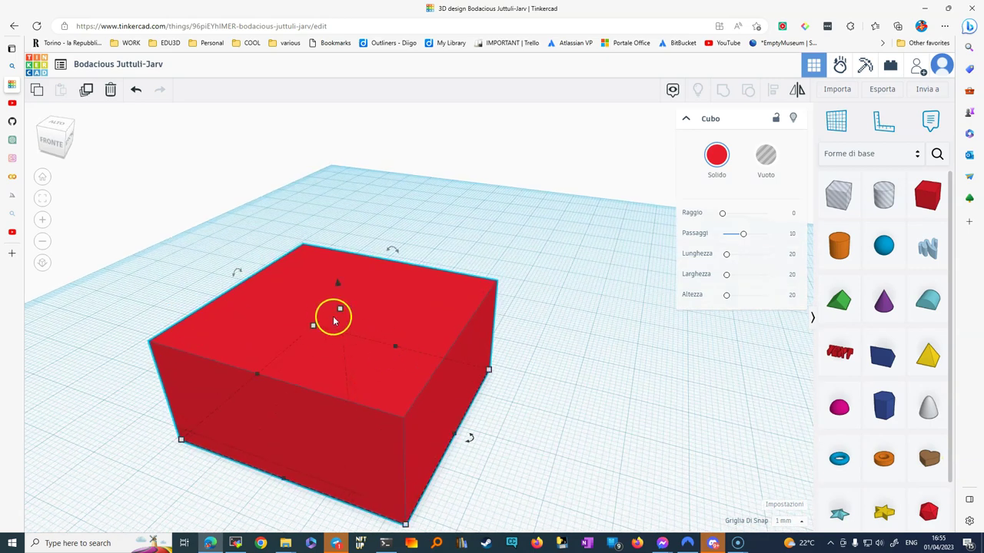
pyautogui.moveTo(538, 428); pyautogui.dragTo(514, 402, button='right')
pyautogui.moveTo(326, 262); pyautogui.dragTo(329, 316)
# - Add a blue sphere near the middle of the red slab, partly embedded so a dome rises above its upper face
pyautogui.moveTo(165, 428); pyautogui.dragTo(276, 437, button='right')
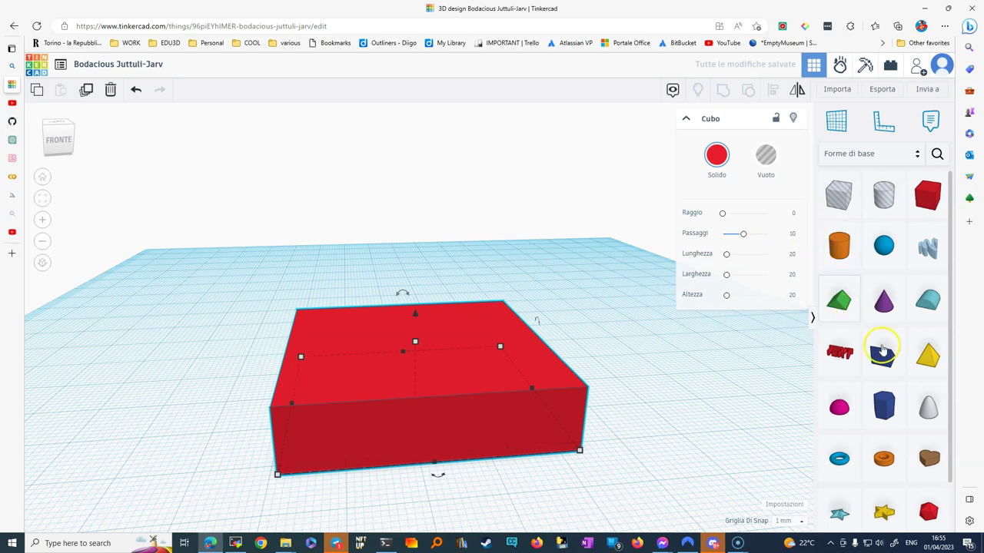
pyautogui.moveTo(886, 245); pyautogui.dragTo(406, 399)
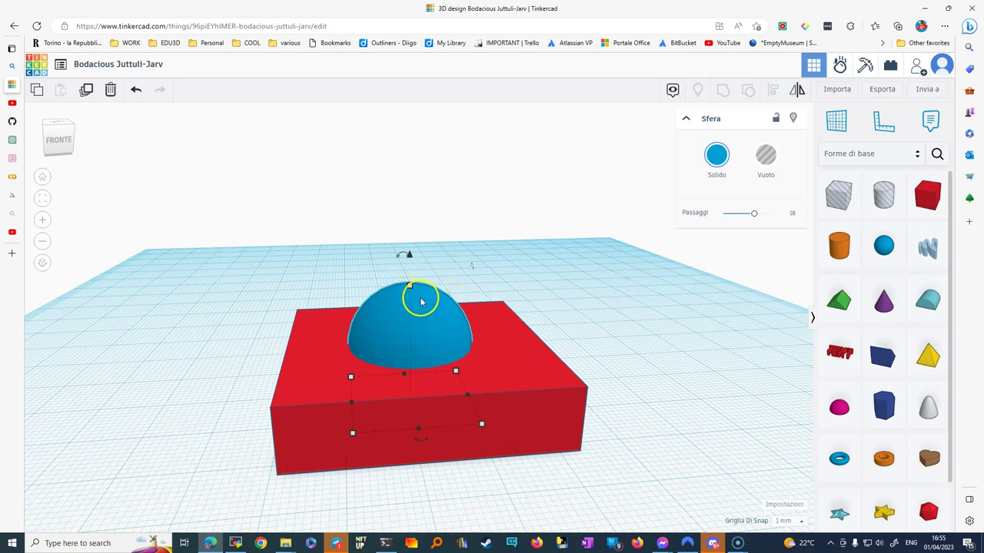
pyautogui.moveTo(417, 310); pyautogui.dragTo(432, 332)
pyautogui.moveTo(696, 340); pyautogui.dragTo(586, 332, button='right')
pyautogui.click(374, 296)
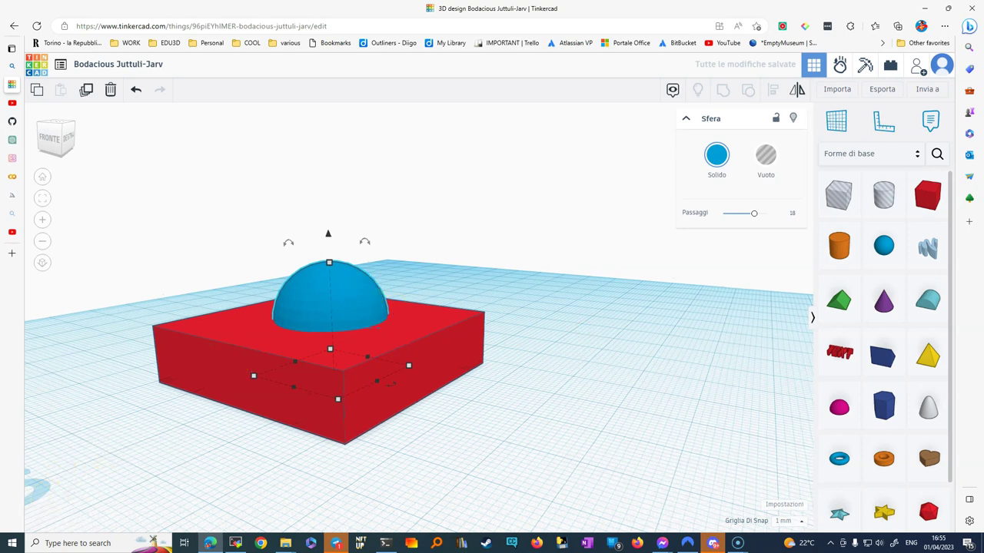
pyautogui.moveTo(328, 236)
pyautogui.mouseDown()
pyautogui.moveTo(333, 149)
pyautogui.moveTo(329, 235)
pyautogui.mouseUp()
pyautogui.moveTo(119, 418); pyautogui.dragTo(208, 425, button='right')
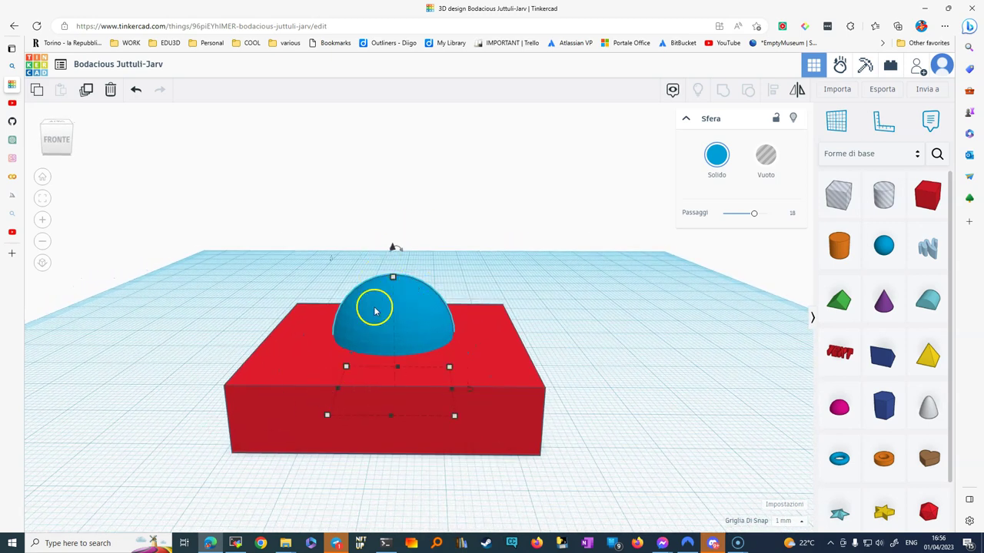
# - Select the red slab together with the blue sphere and group them into one solid shape
pyautogui.click(489, 359)
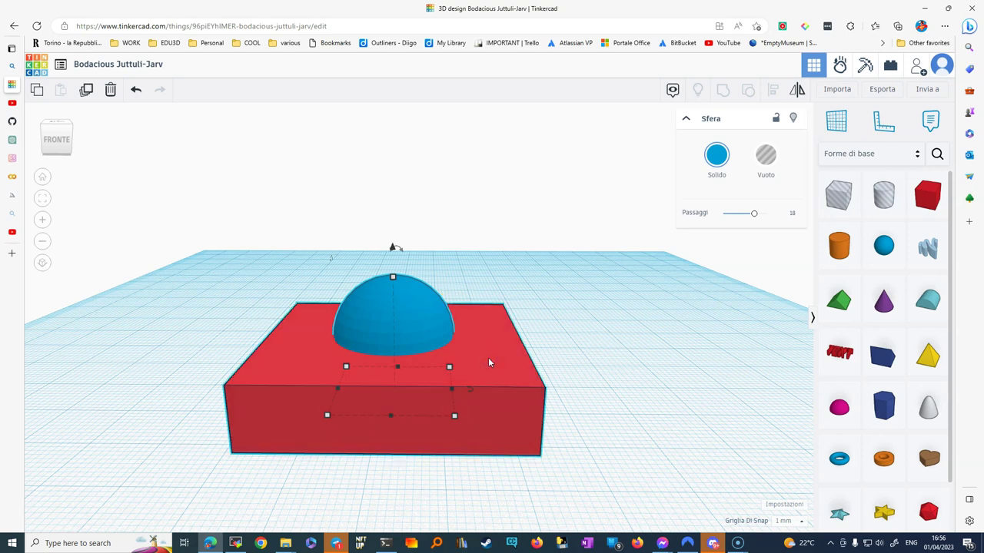
pyautogui.keyDown('shift'); pyautogui.click(488, 361); pyautogui.keyUp('shift')
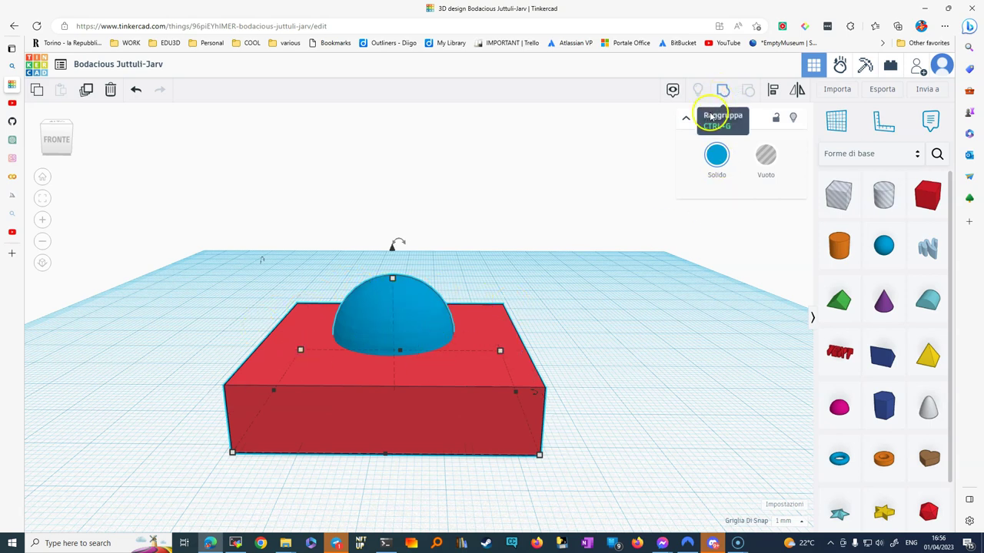
pyautogui.click(723, 95)
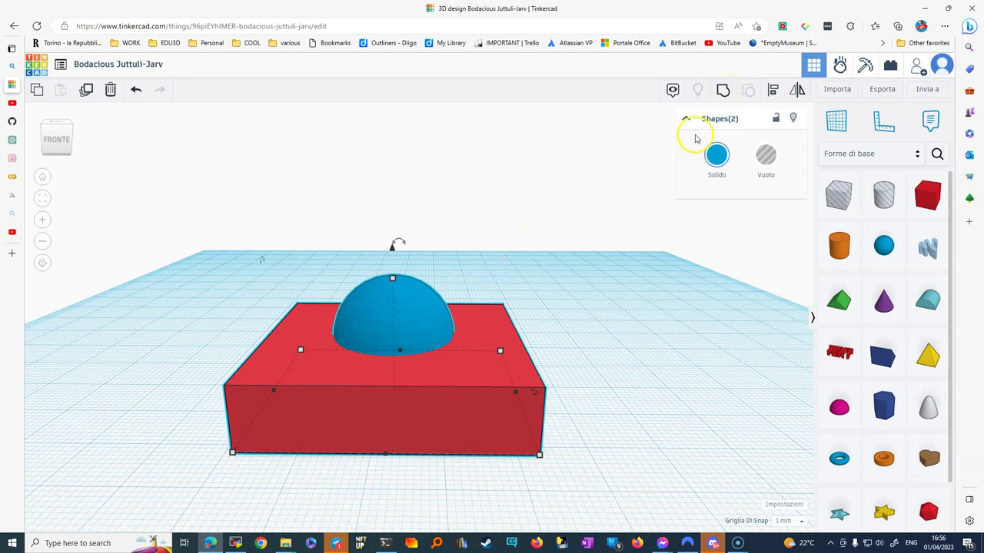
pyautogui.click(724, 93)
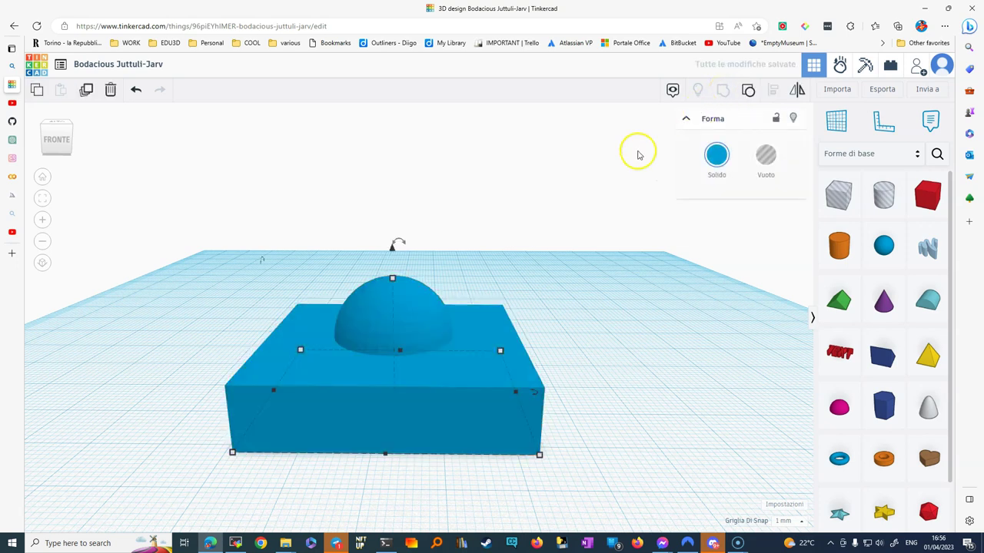